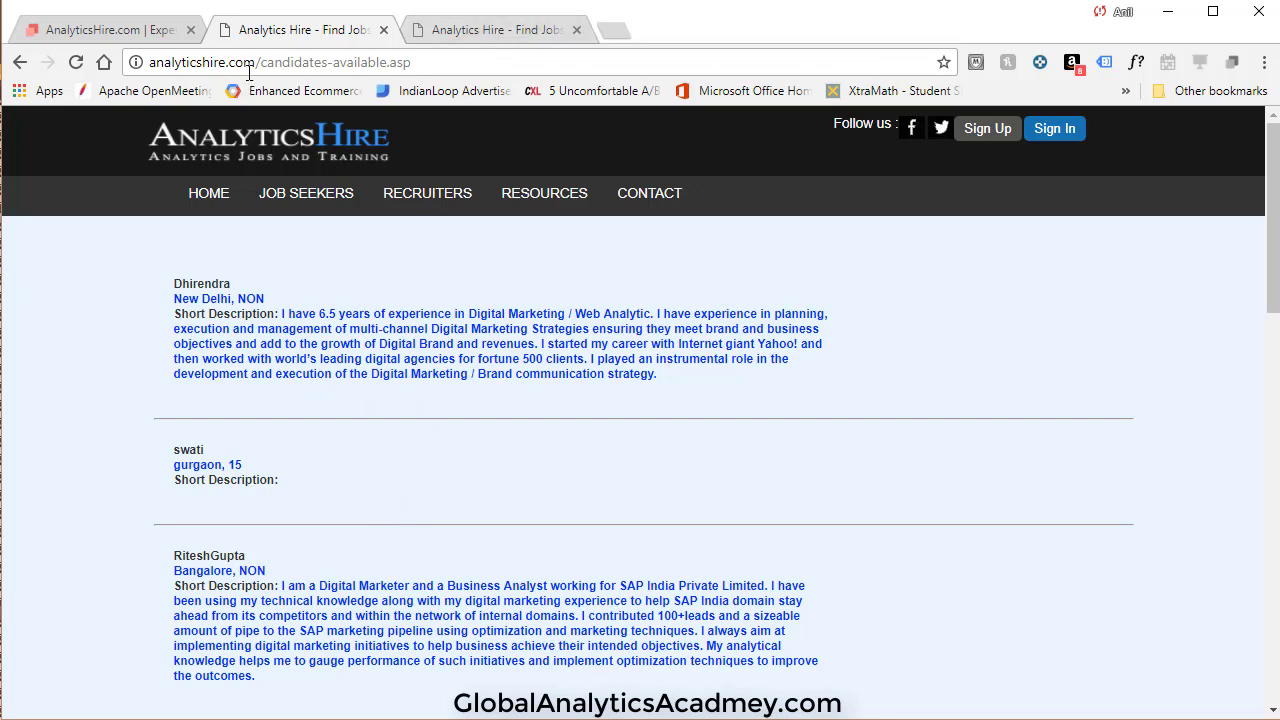
- Compare the candidates-available.asp and candidates-available-B.asp pages, selecting each URL path in the address bar
{"action": "left_click", "coordinate": [510, 30]}
{"action": "left_click_drag", "start_coordinate": [259, 63], "coordinate": [462, 67]}
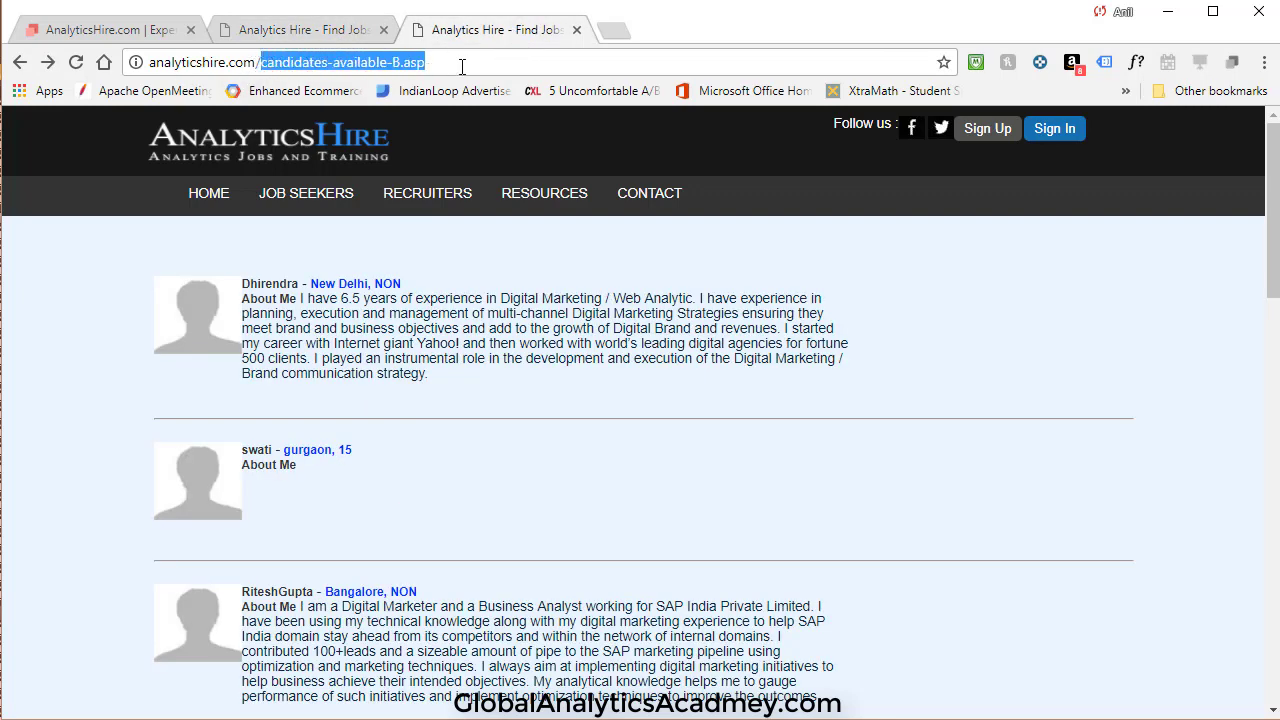
{"action": "left_click", "coordinate": [340, 32]}
{"action": "left_click_drag", "start_coordinate": [259, 65], "coordinate": [443, 64]}
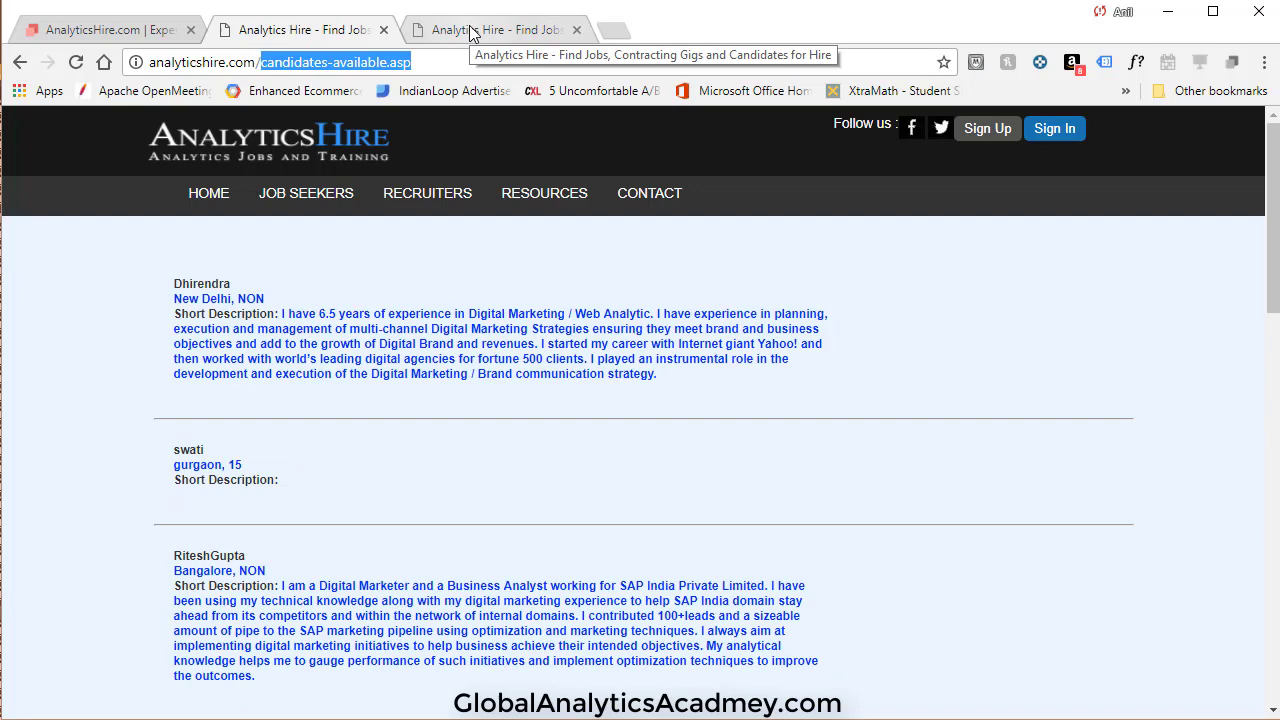
{"action": "left_click", "coordinate": [470, 32]}
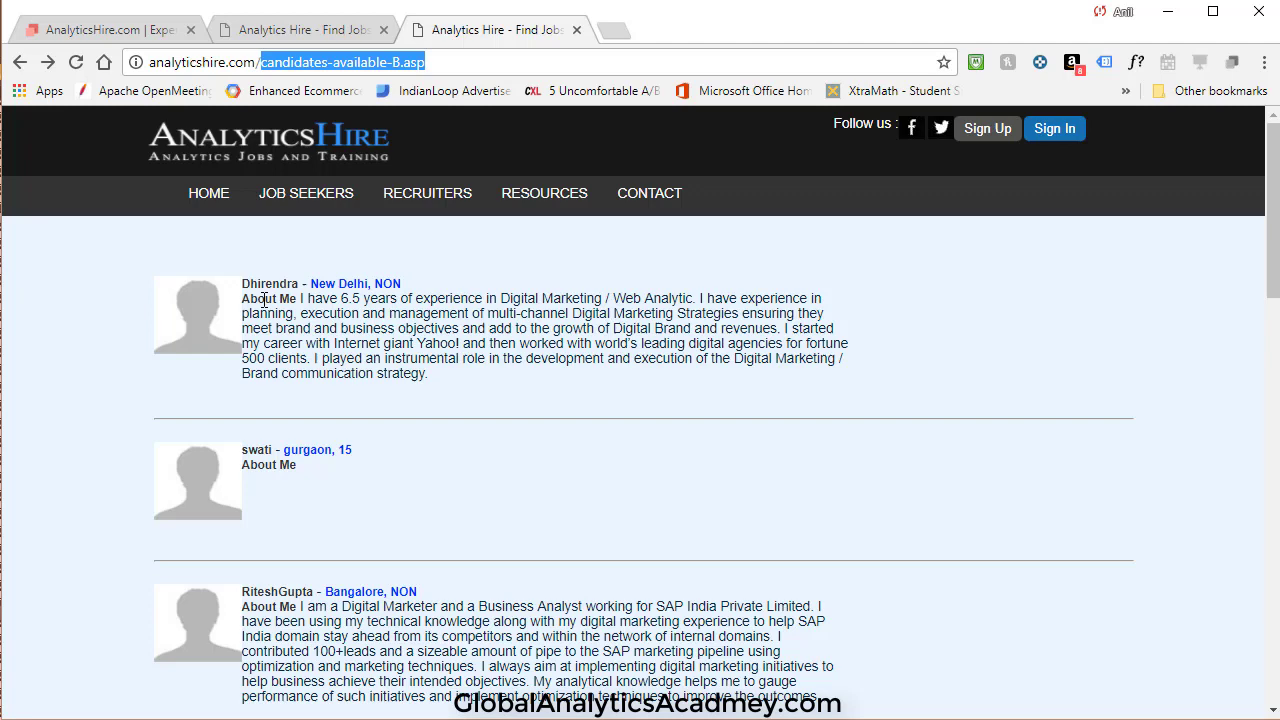
- Revisit the original page, then the B version showing candidate profile photos
{"action": "left_click", "coordinate": [310, 37]}
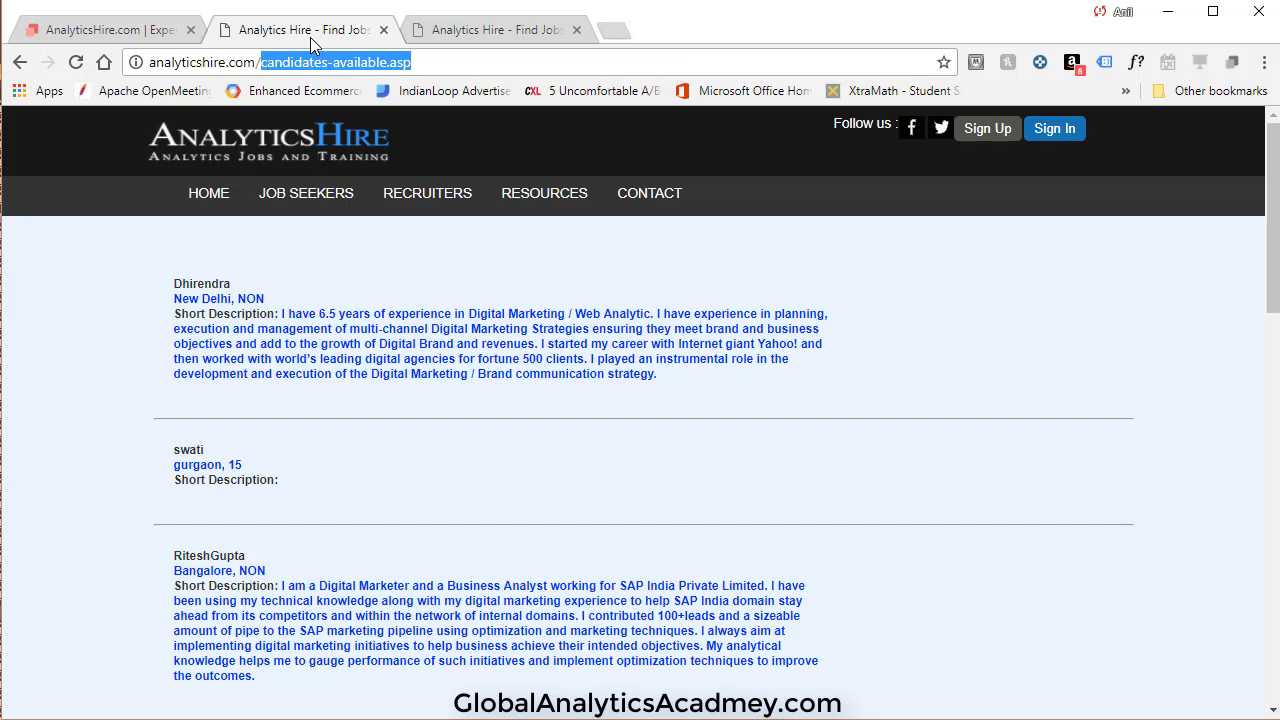
{"action": "left_click", "coordinate": [448, 365]}
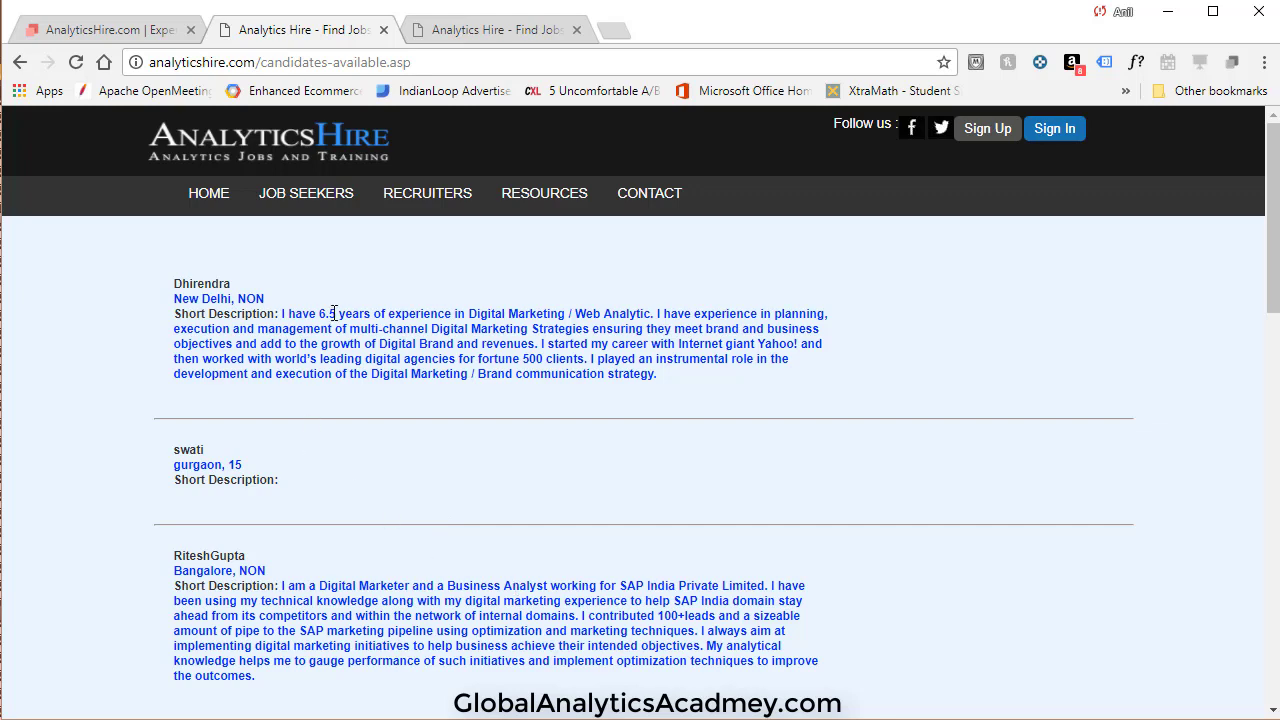
{"action": "left_click", "coordinate": [485, 30]}
{"action": "mouse_move", "coordinate": [490, 290]}
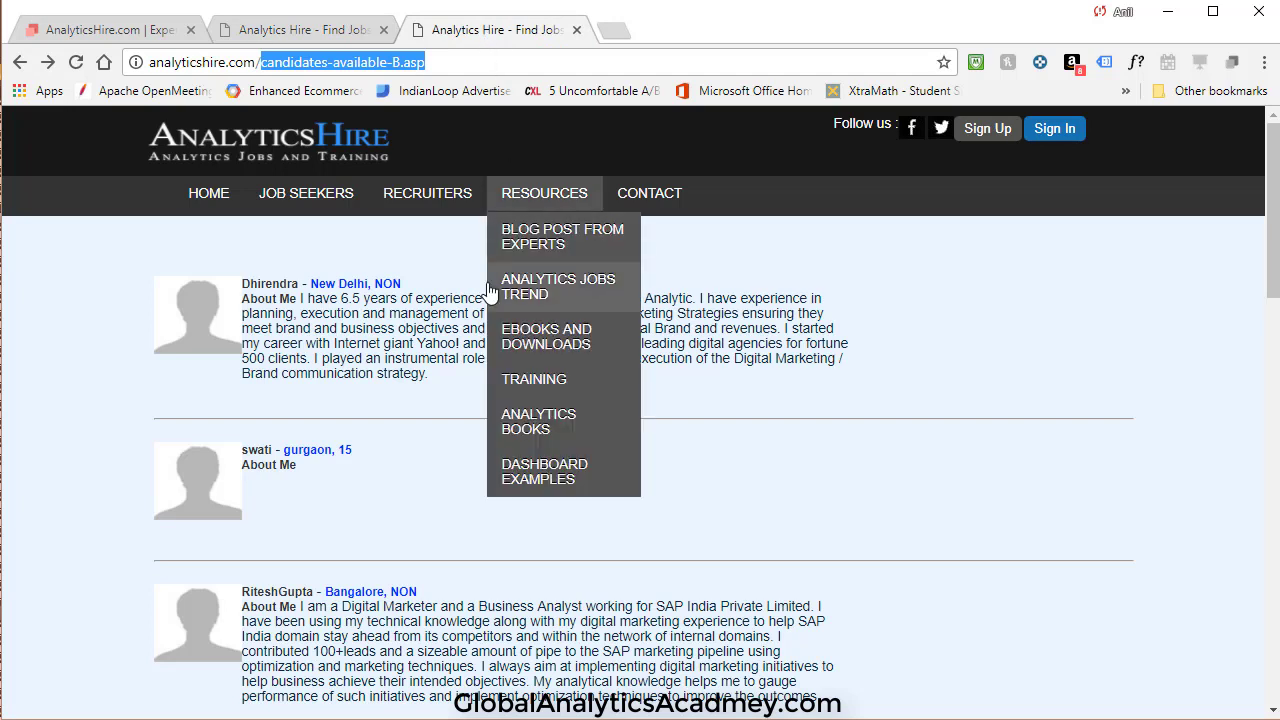
{"action": "left_click", "coordinate": [348, 265]}
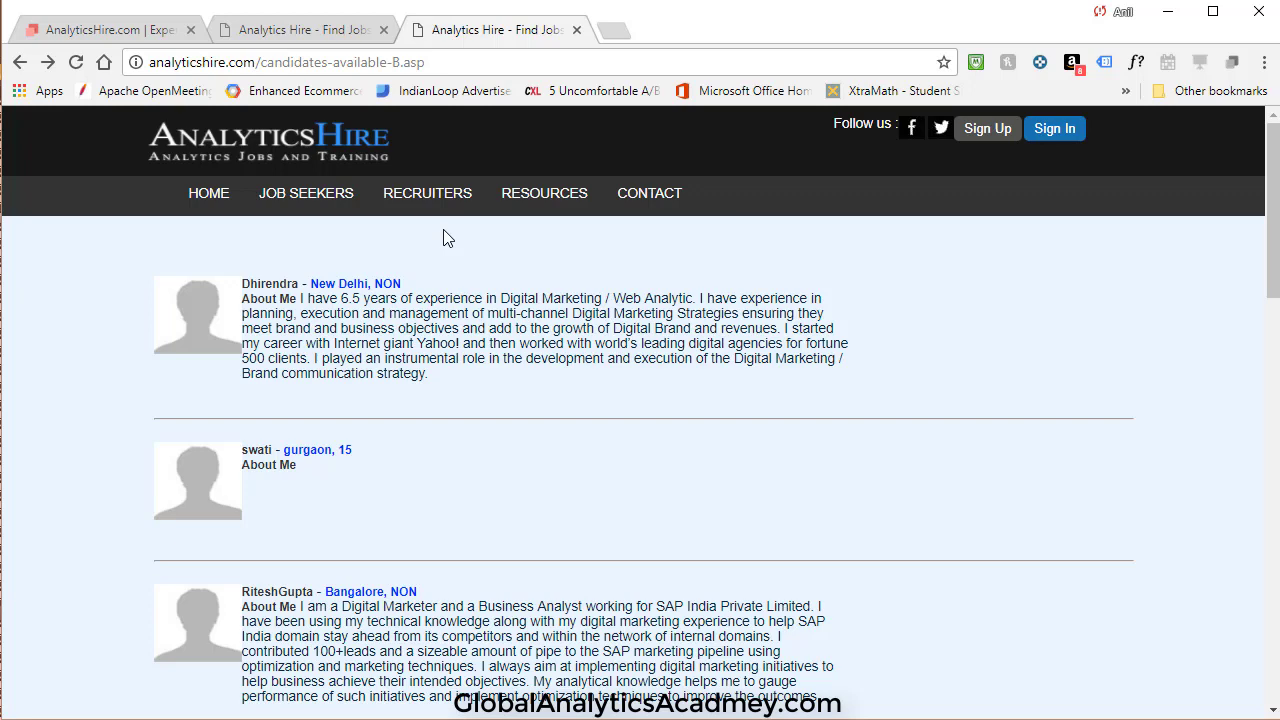
- Start a new Optimize experiment and paste in the name 'Redirect test'
{"action": "left_click", "coordinate": [150, 33]}
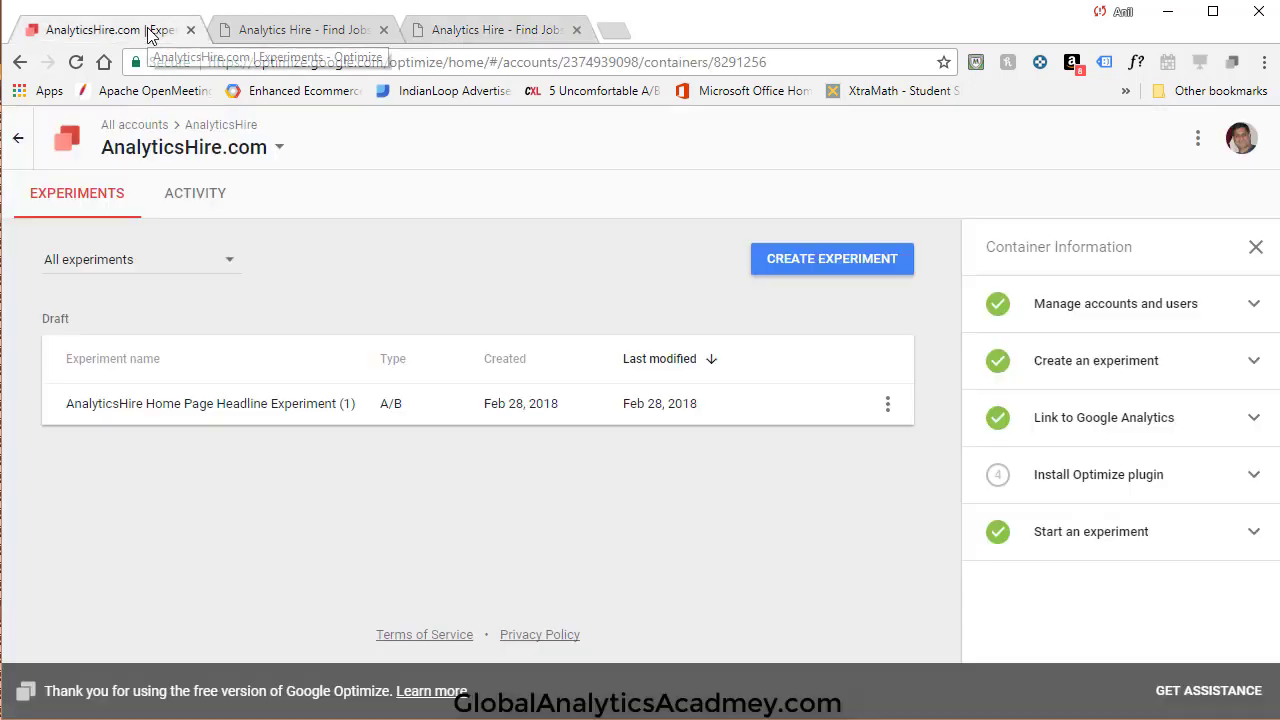
{"action": "left_click", "coordinate": [831, 259]}
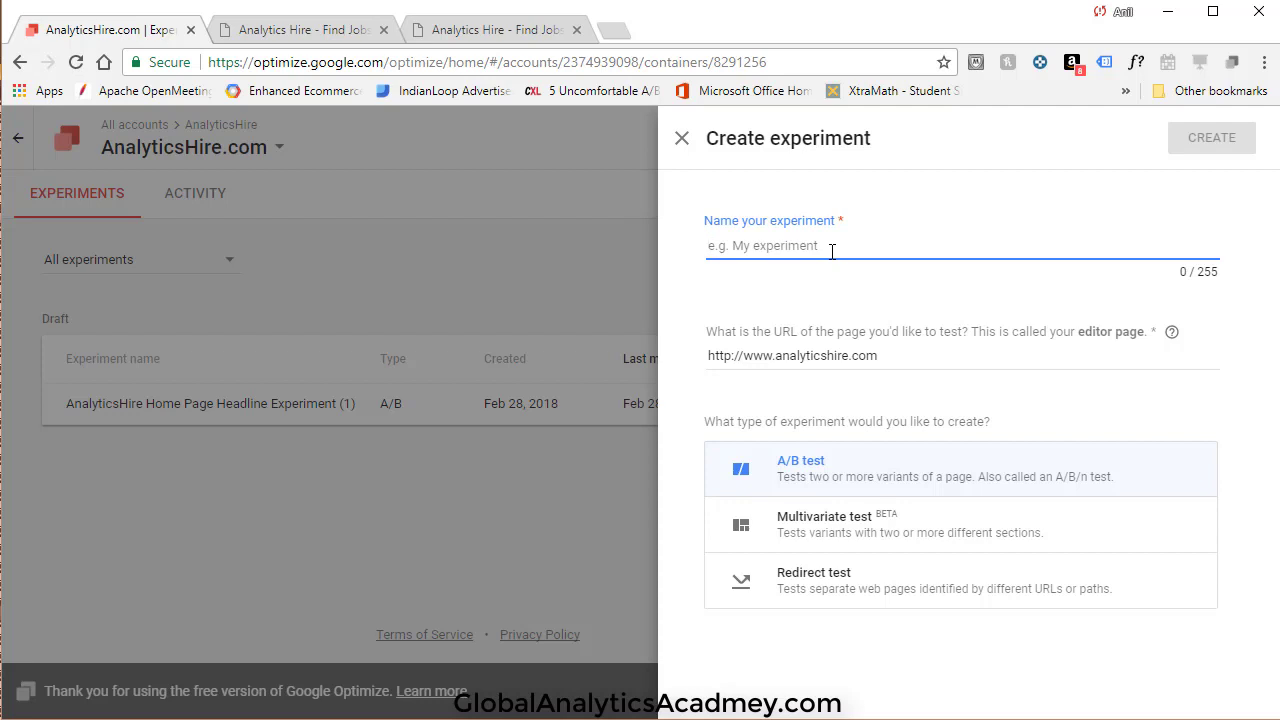
{"action": "type", "text": "Redirect test"}
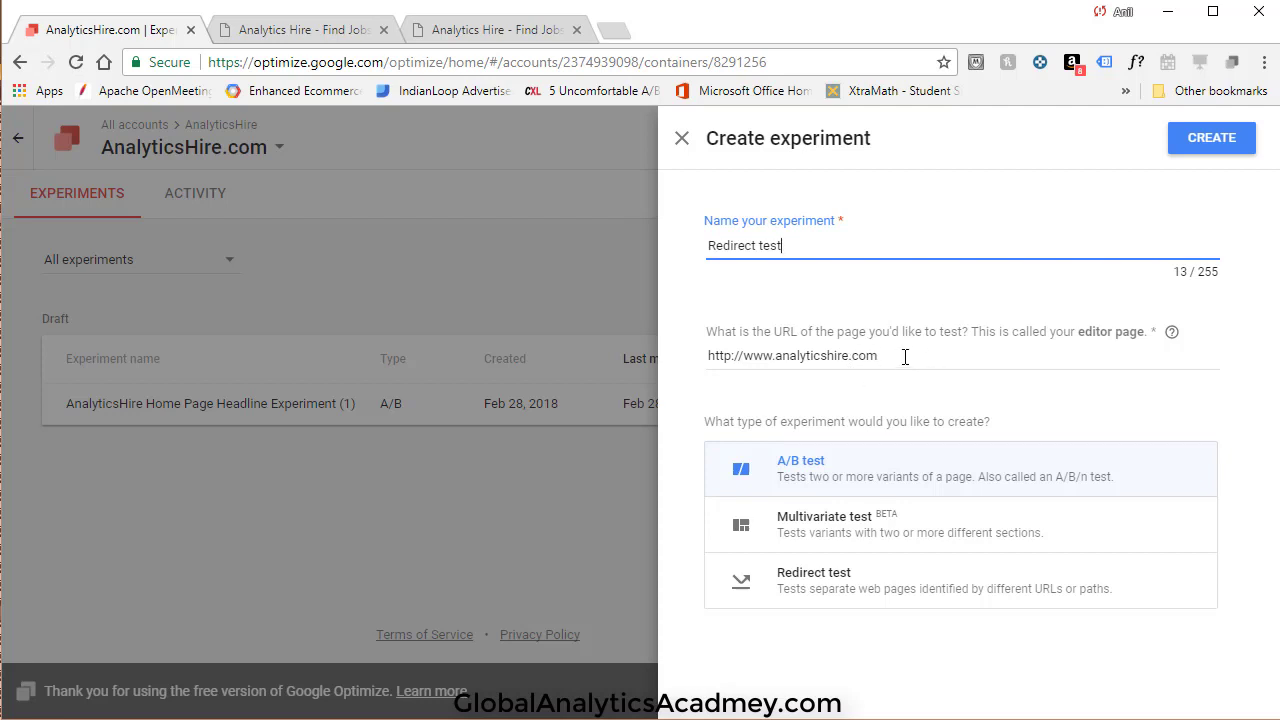
- Use the candidates-available.asp URL as the editor page, choose Redirect test, and create the experiment
{"action": "left_click", "coordinate": [925, 361]}
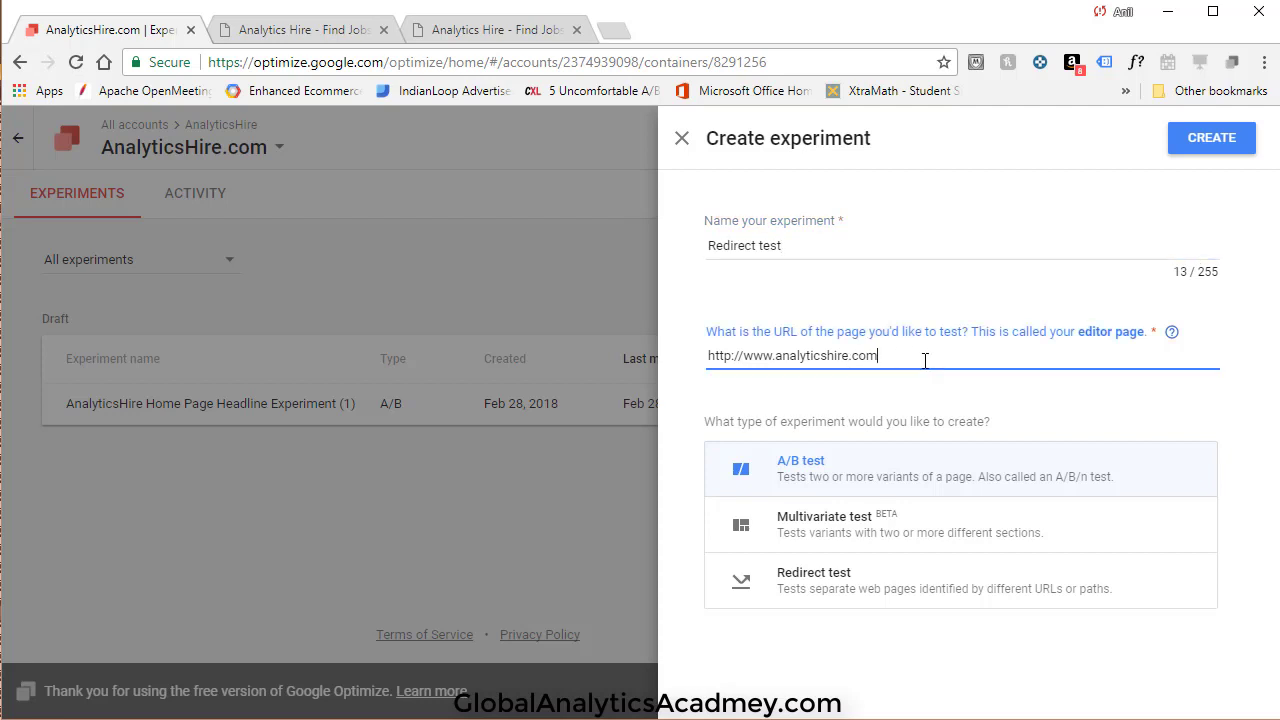
{"action": "left_click", "coordinate": [310, 31]}
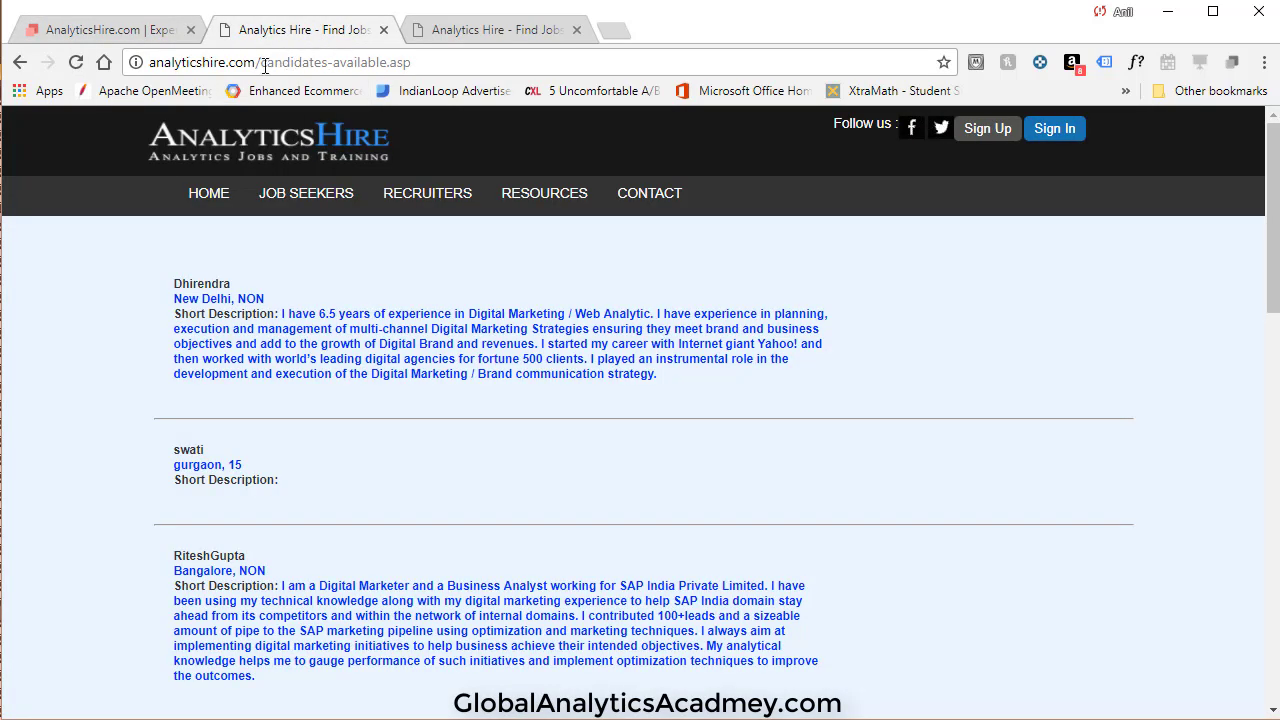
{"action": "mouse_move", "coordinate": [266, 65]}
{"action": "left_mouse_down"}
{"action": "mouse_move", "coordinate": [492, 65]}
{"action": "mouse_move", "coordinate": [256, 65]}
{"action": "left_mouse_up"}
{"action": "left_click", "coordinate": [133, 37]}
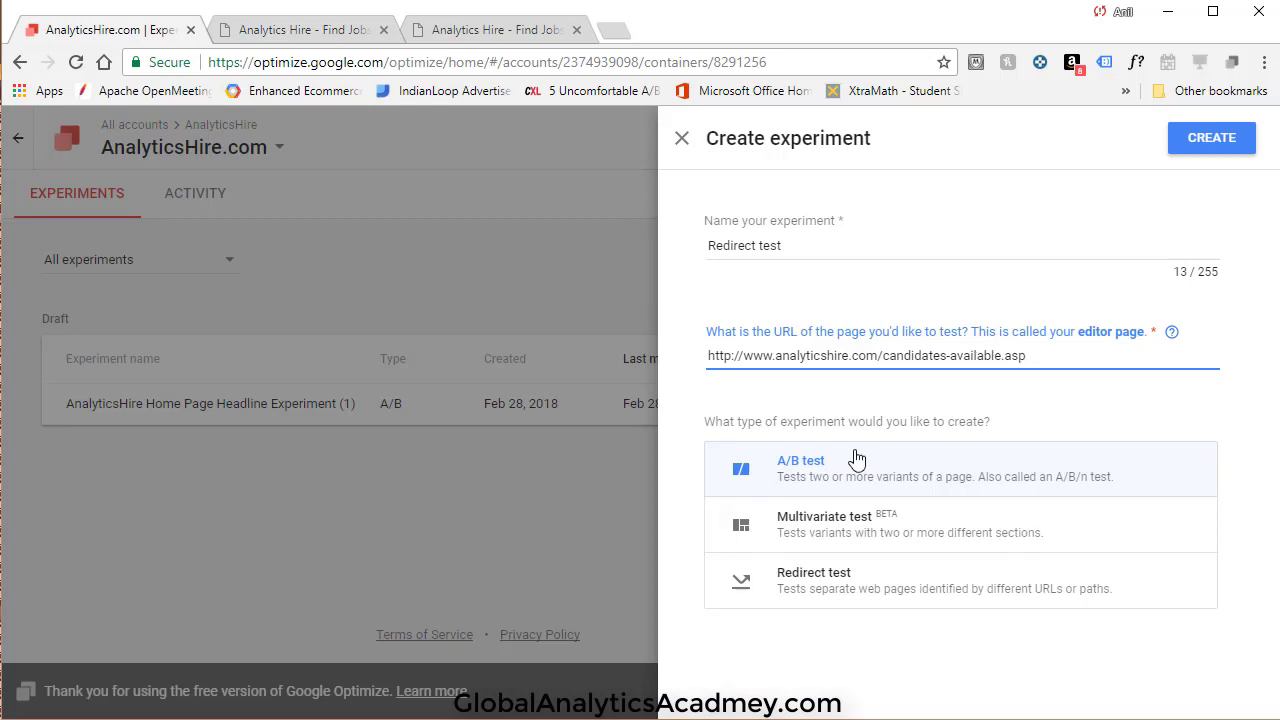
{"action": "left_click", "coordinate": [891, 594]}
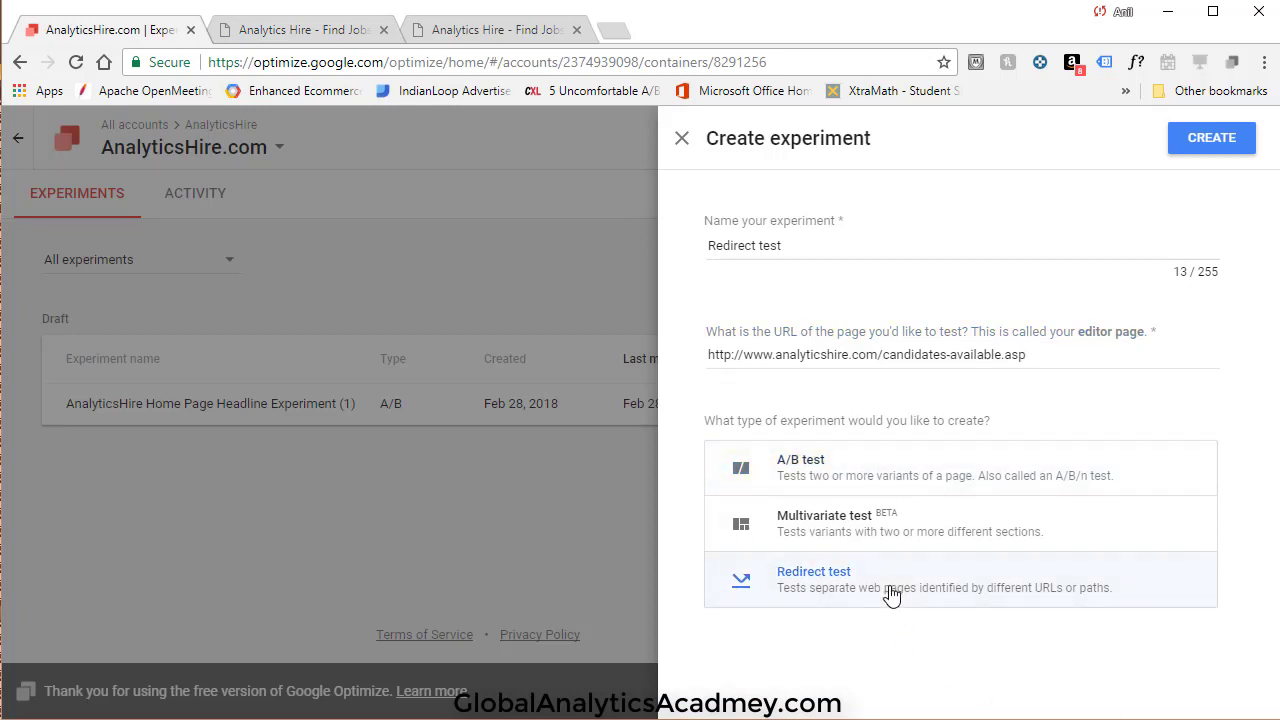
{"action": "left_click", "coordinate": [1221, 150]}
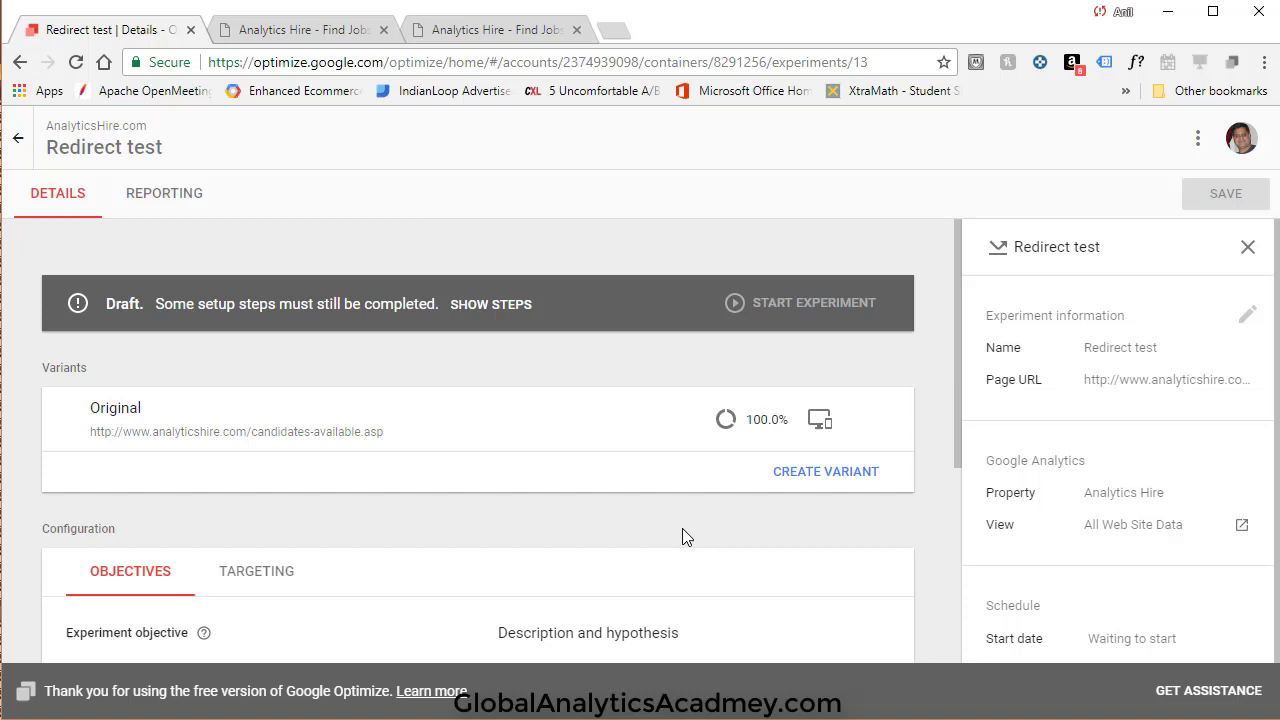
- Add Variant 1 with redirect destination candidates-available-B.asp, copied from the B page's address
{"action": "left_click", "coordinate": [812, 478]}
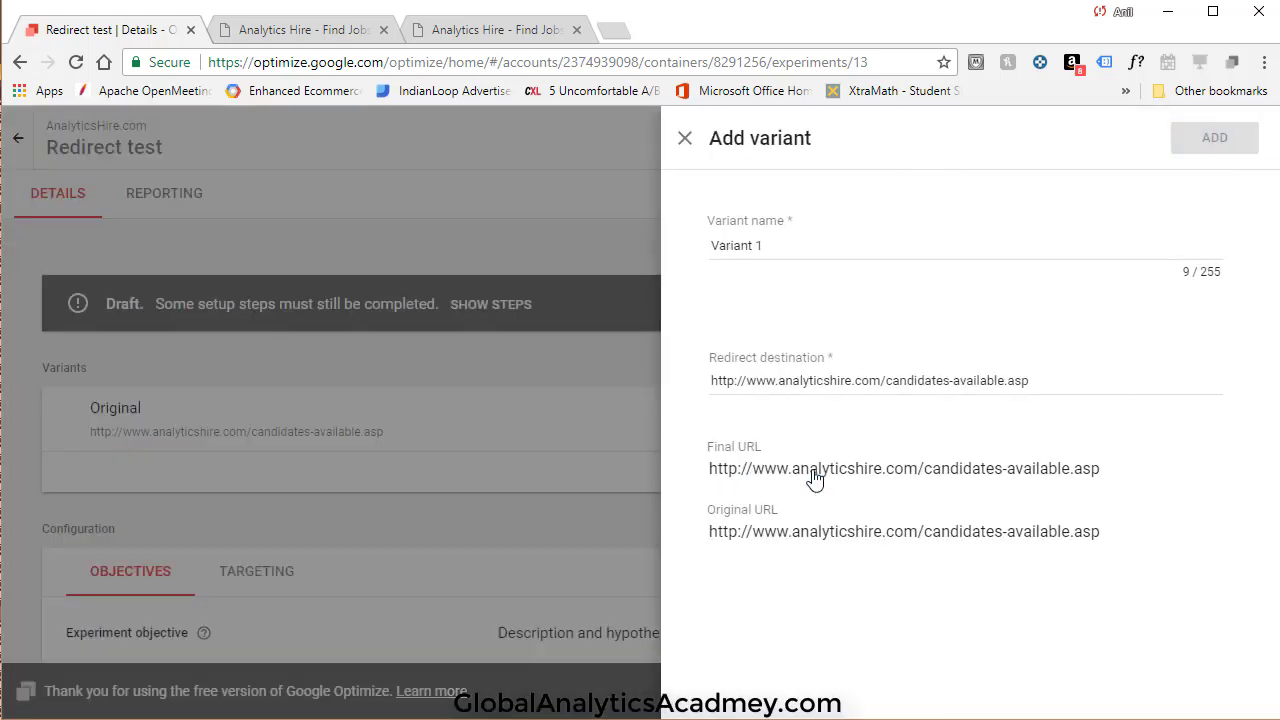
{"action": "left_click", "coordinate": [999, 404]}
{"action": "type", "text": "-B"}
{"action": "left_click_drag", "start_coordinate": [1144, 386], "coordinate": [662, 390]}
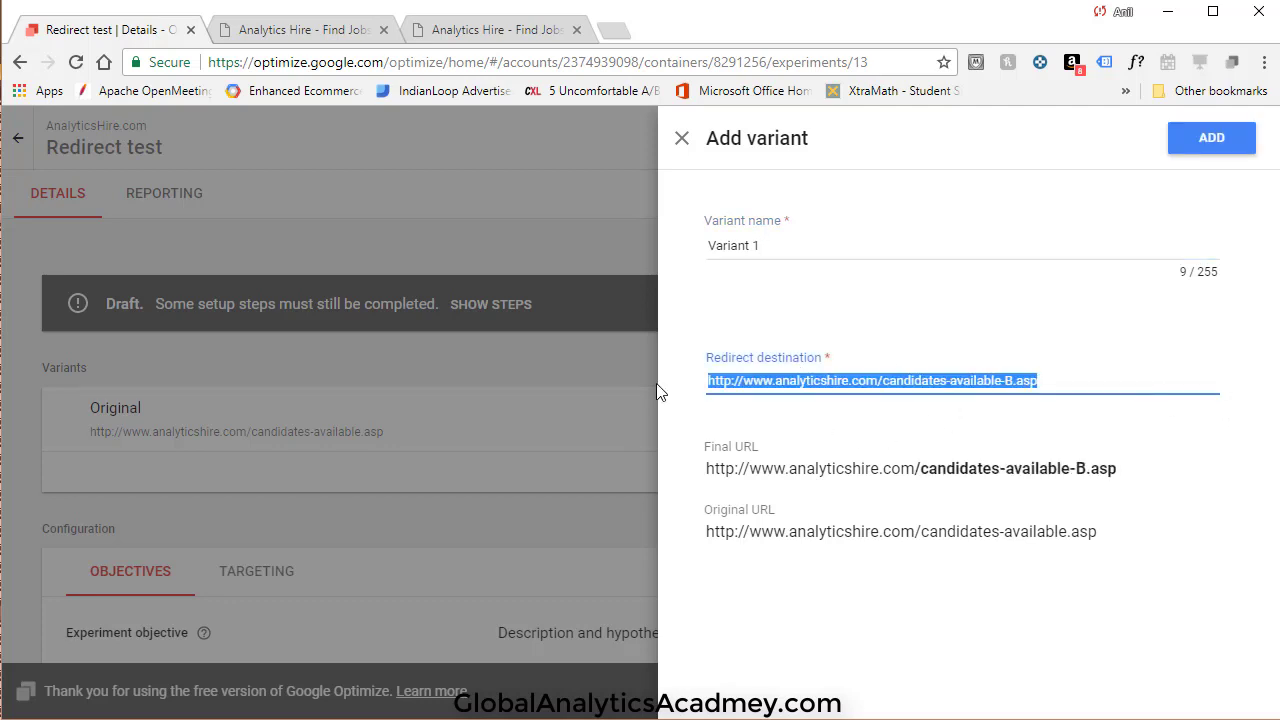
{"action": "left_click", "coordinate": [500, 37]}
{"action": "left_click", "coordinate": [429, 62]}
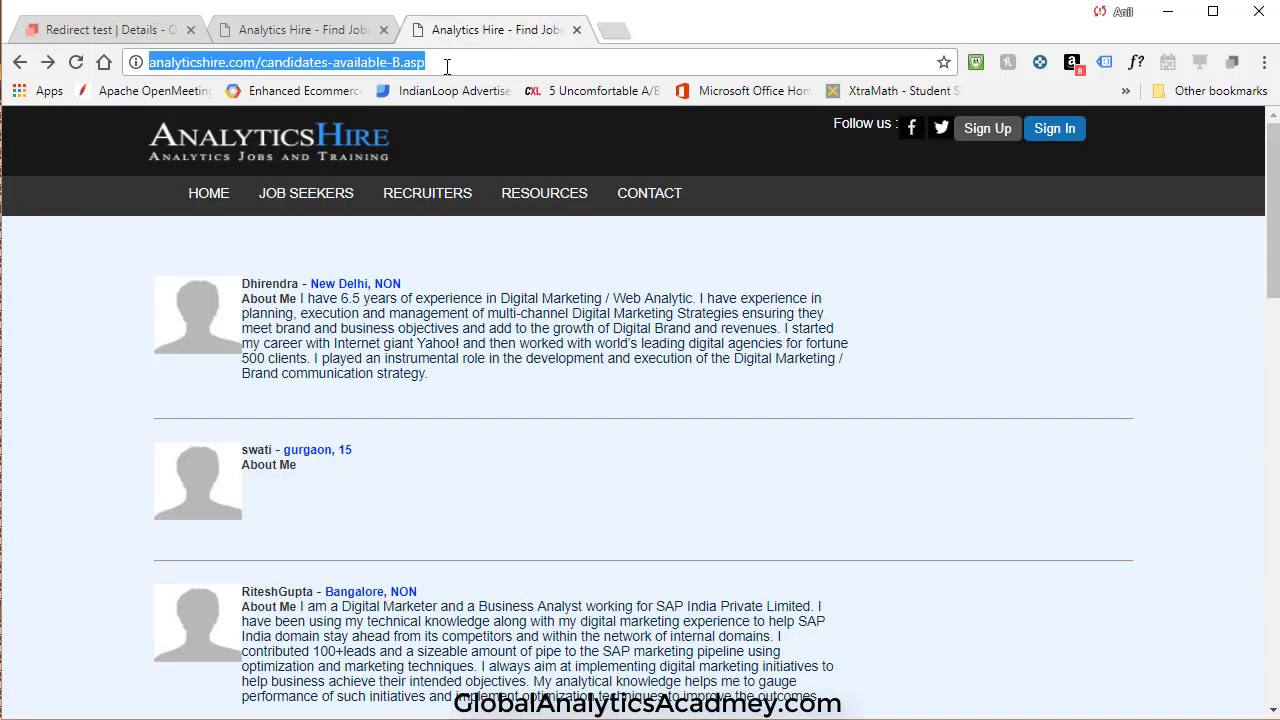
{"action": "left_click", "coordinate": [160, 30]}
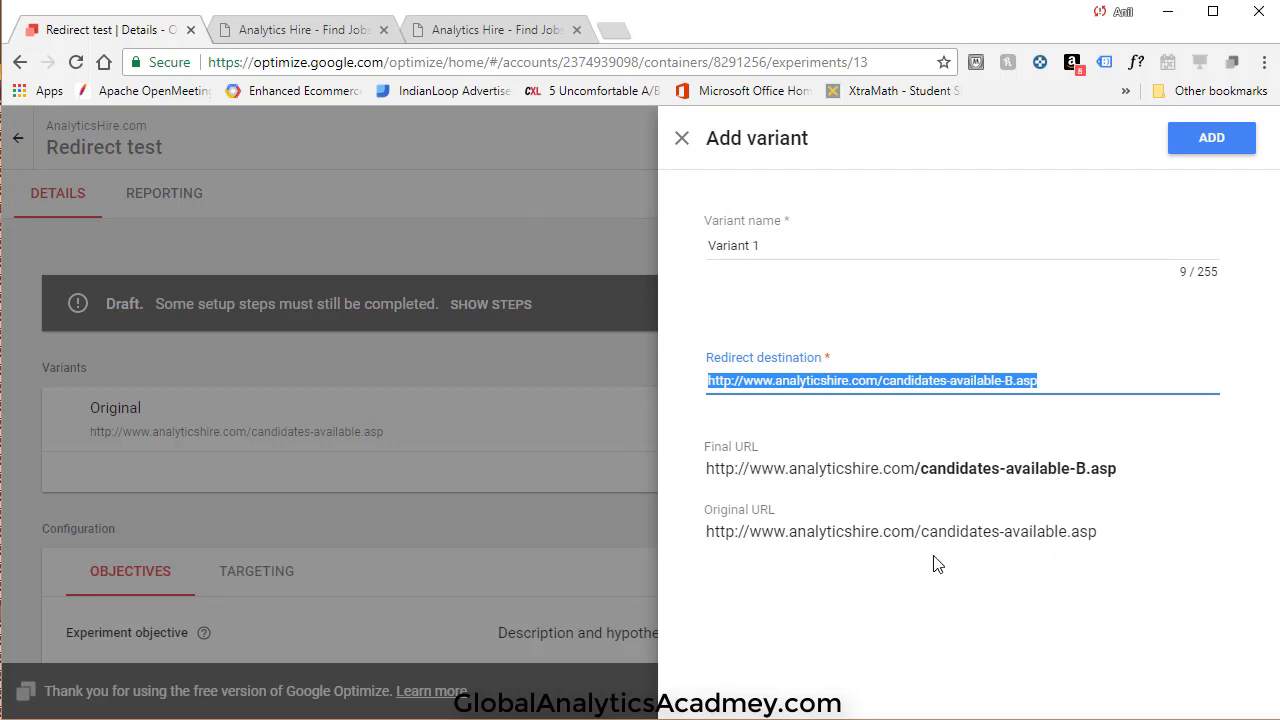
{"action": "left_click", "coordinate": [766, 249]}
{"action": "left_click", "coordinate": [1218, 147]}
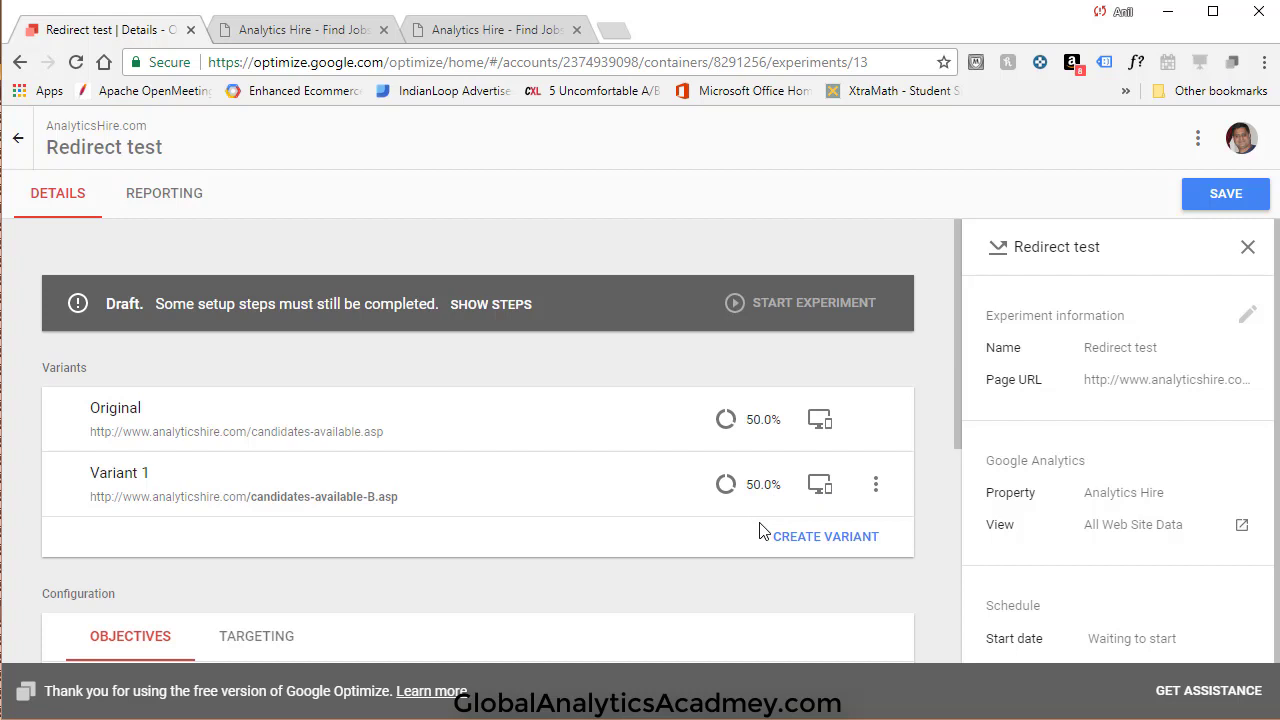
- Choose Pageviews from the predefined list as the experiment objective
{"action": "scroll", "coordinate": [759, 531], "scroll_direction": "down", "scroll_amount": 3}
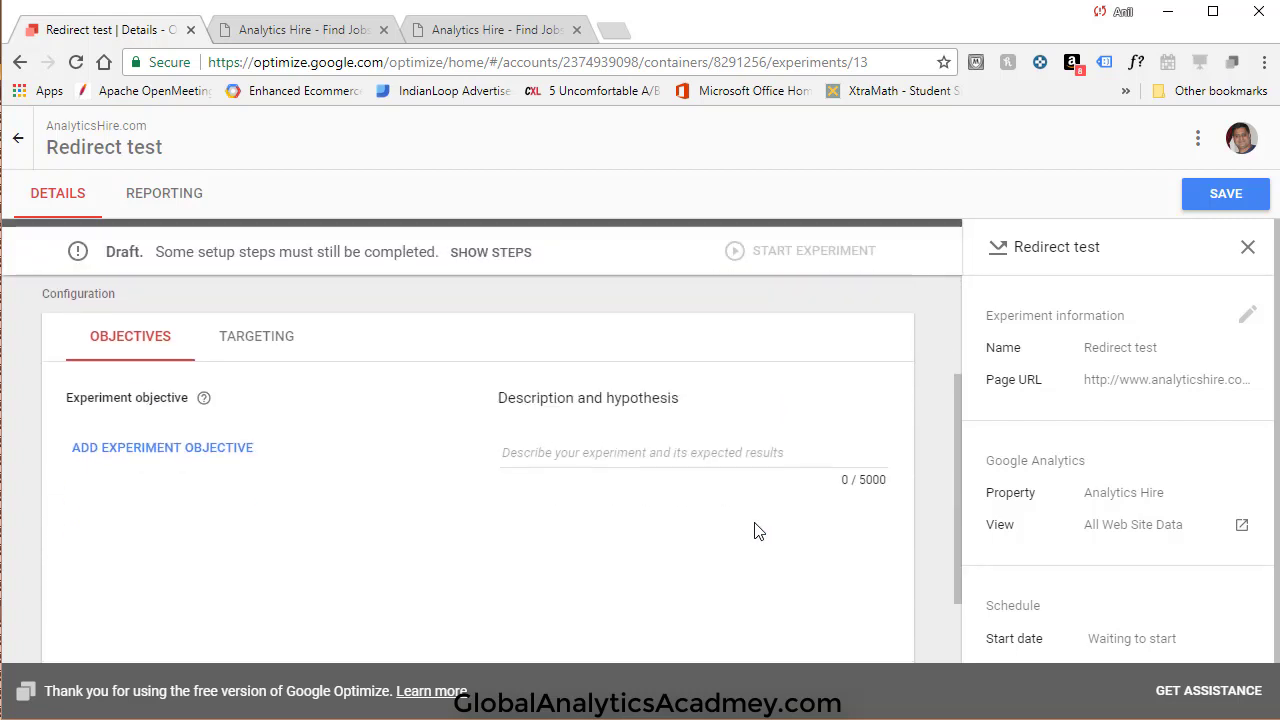
{"action": "left_click", "coordinate": [211, 452]}
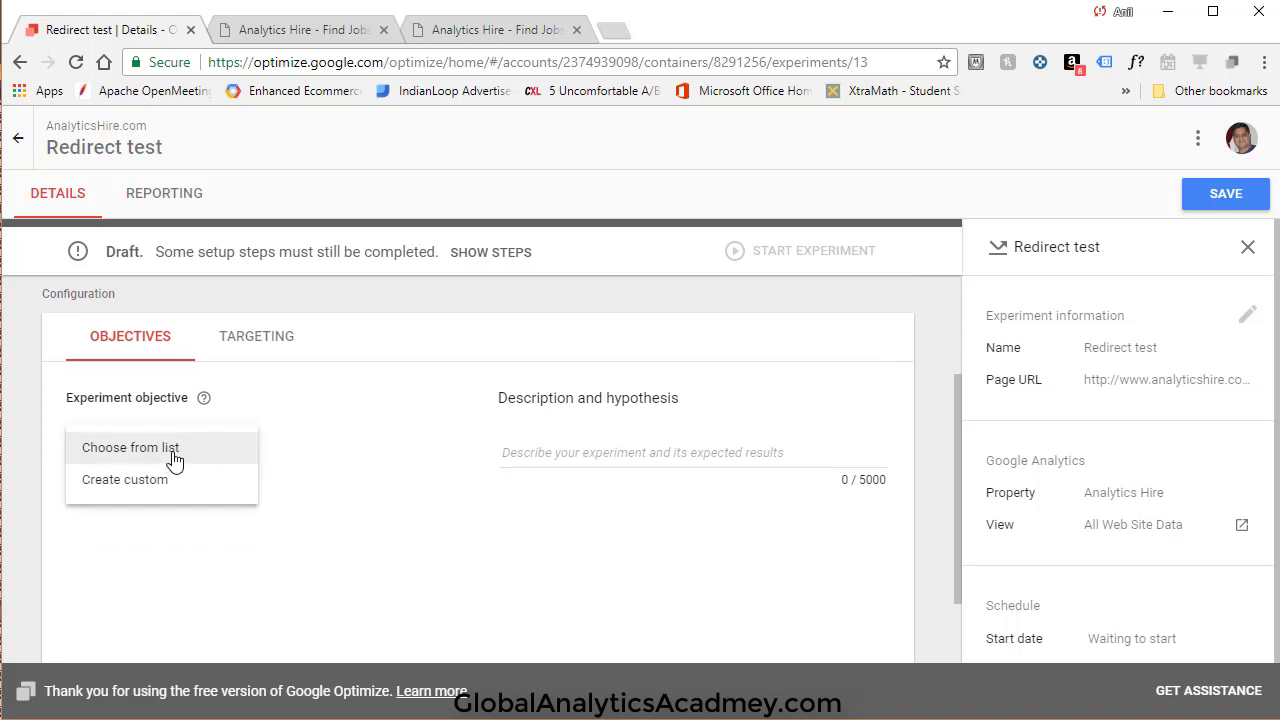
{"action": "left_click", "coordinate": [175, 458]}
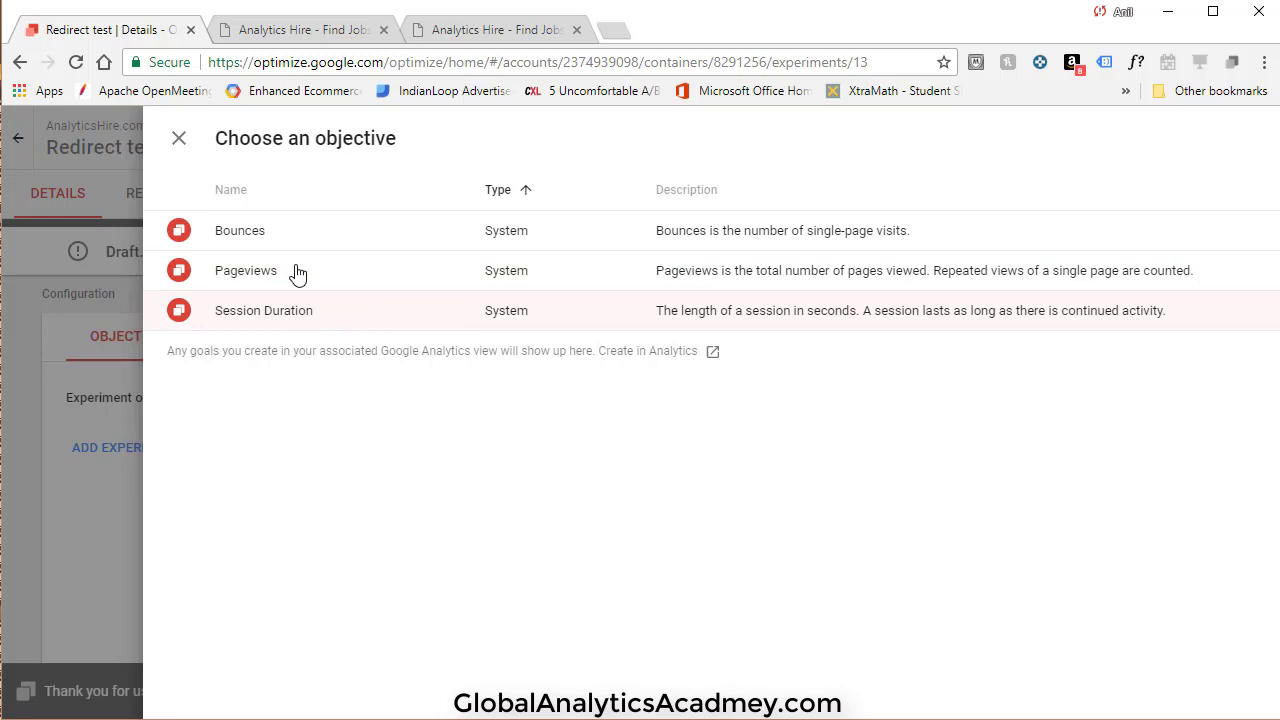
{"action": "left_click", "coordinate": [242, 283]}
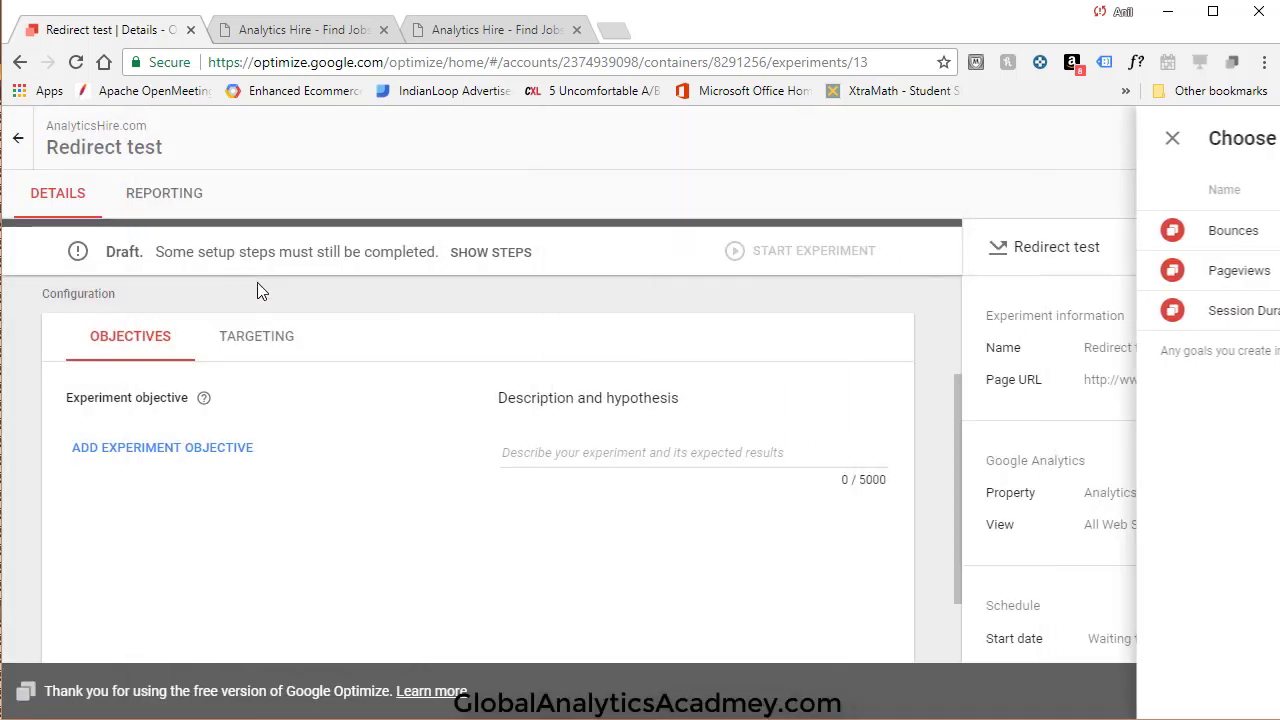
- Paste the hypothesis 'New page design will lead to more page view' into the description
{"action": "left_click", "coordinate": [542, 453]}
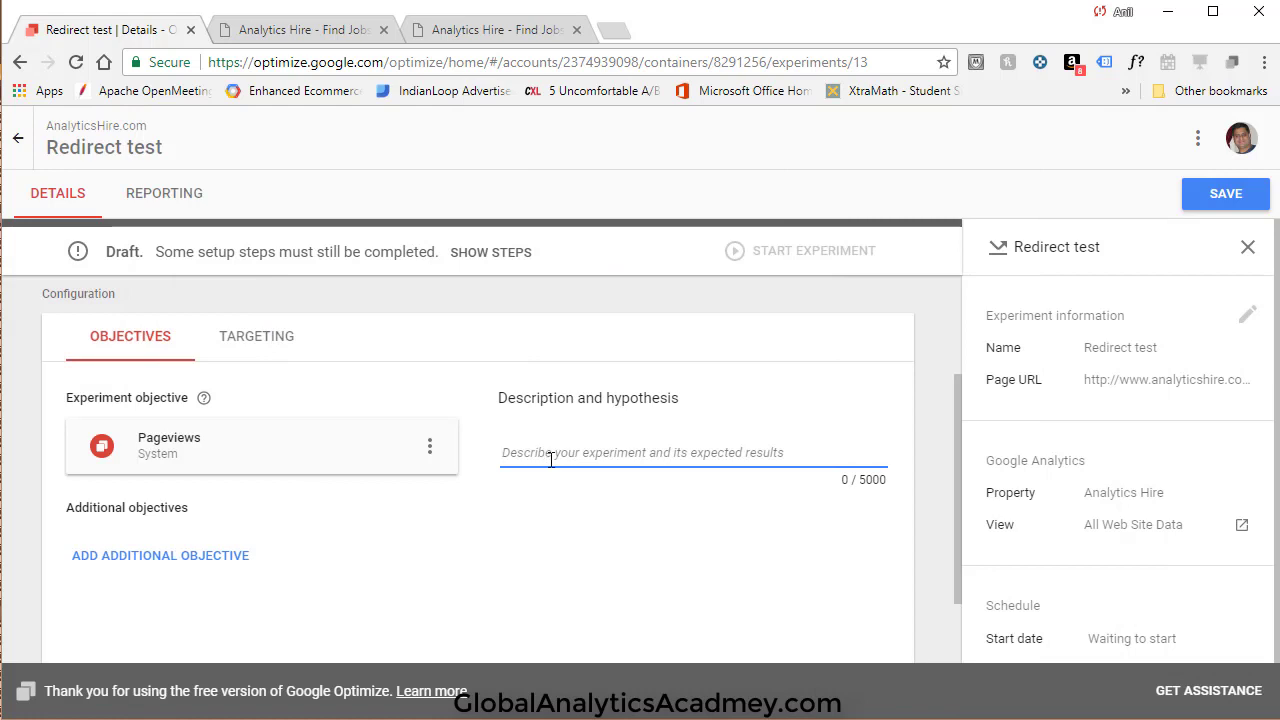
{"action": "type", "text": "New page design will lead to more page view"}
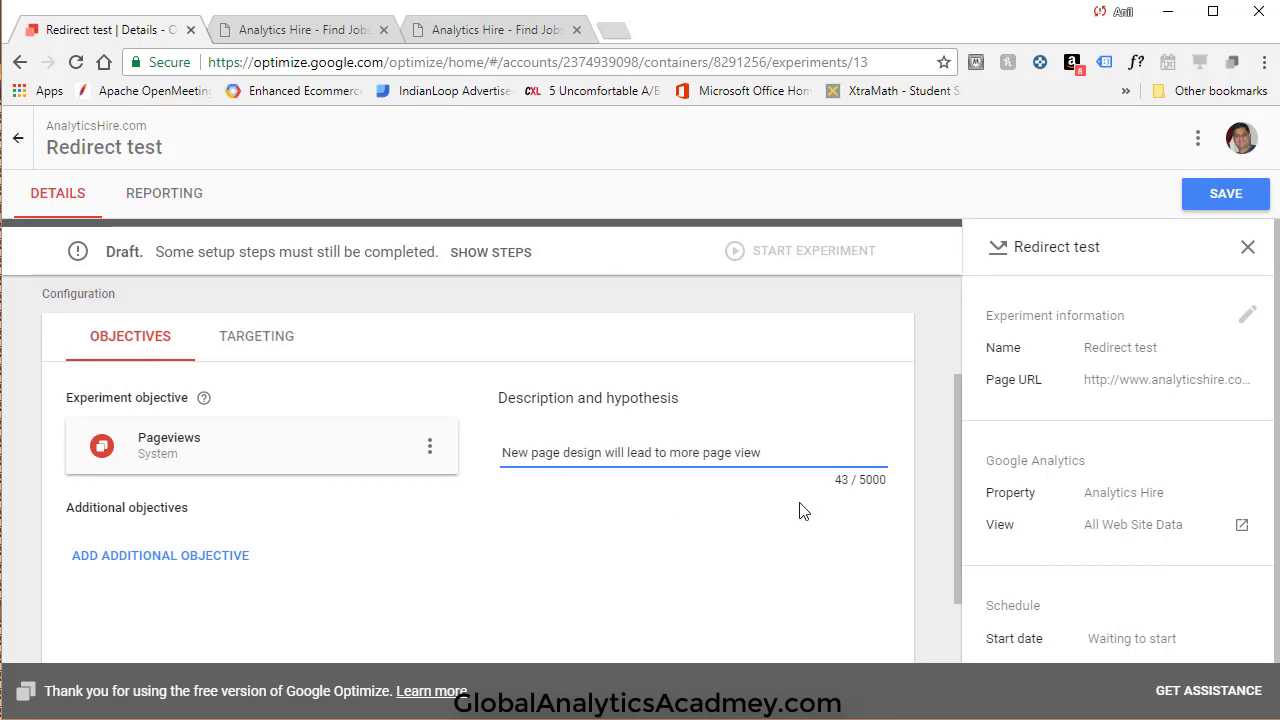
{"action": "scroll", "coordinate": [520, 450], "scroll_direction": "down", "scroll_amount": 1}
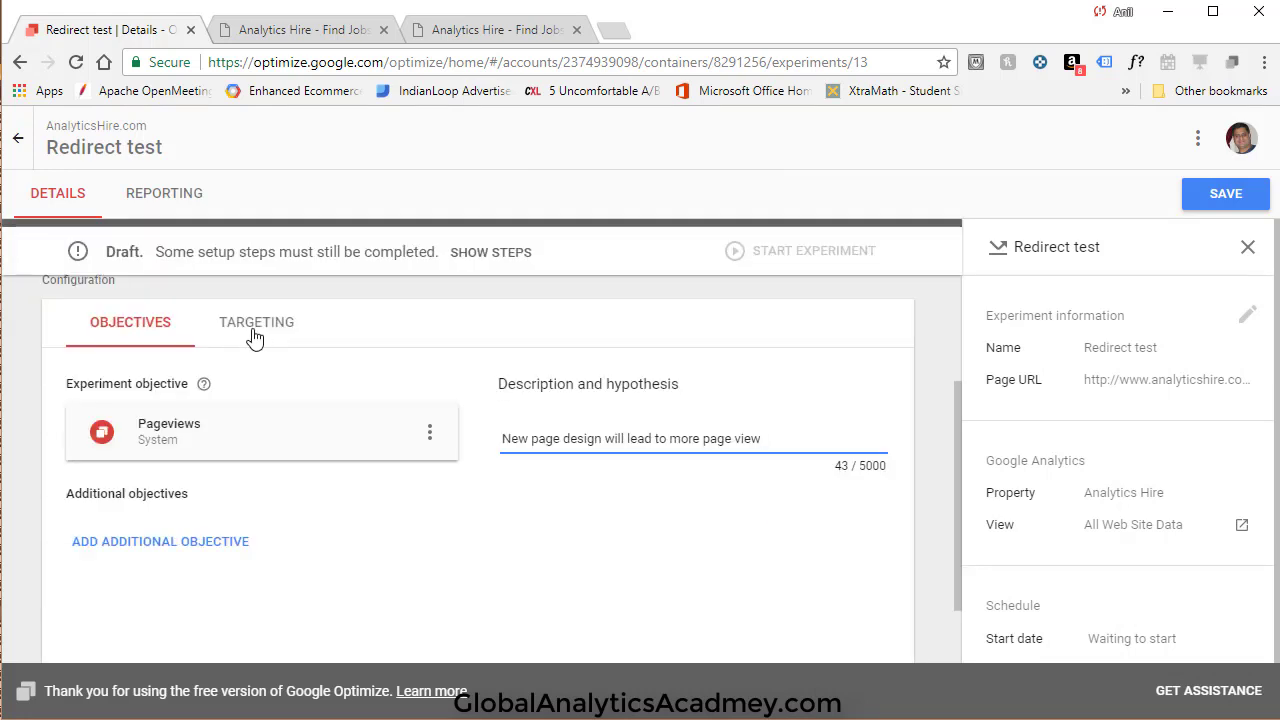
- Check the targeting settings, save the Redirect test, and confirm starting it live
{"action": "left_click", "coordinate": [255, 324]}
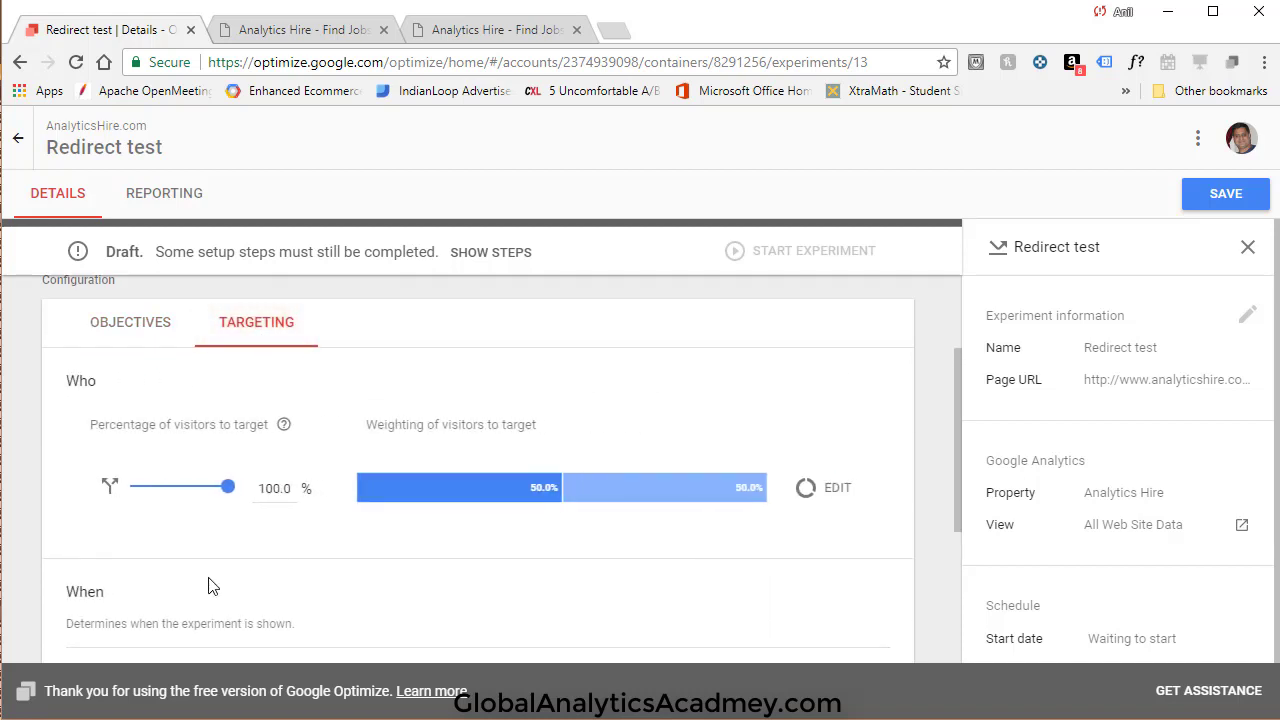
{"action": "scroll", "coordinate": [190, 585], "scroll_direction": "down", "scroll_amount": 2}
{"action": "scroll", "coordinate": [185, 570], "scroll_direction": "down", "scroll_amount": 2}
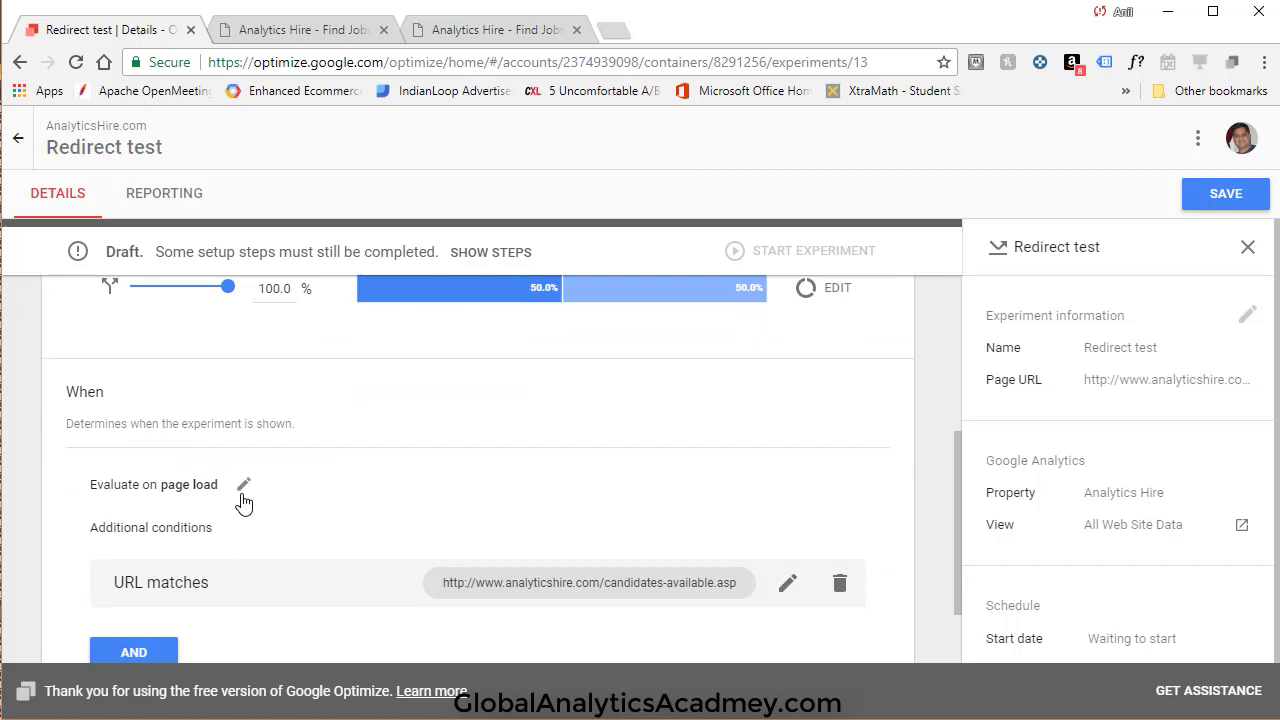
{"action": "left_click", "coordinate": [1210, 195]}
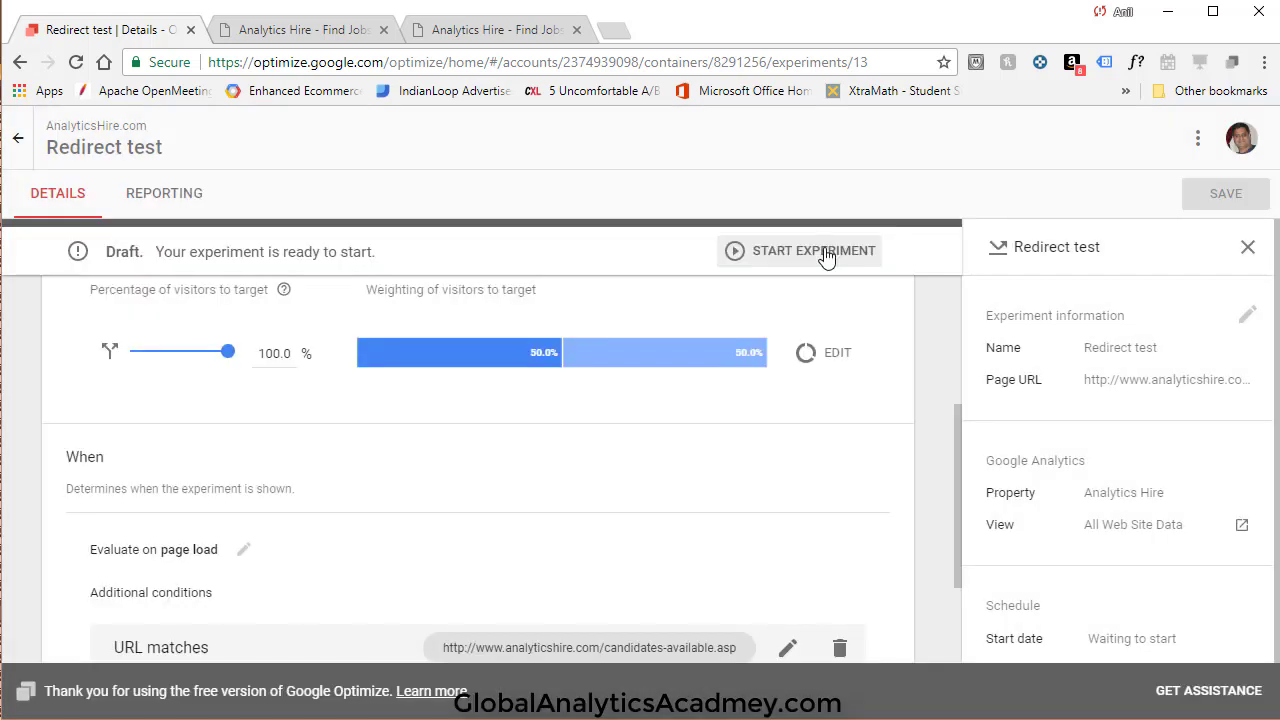
{"action": "left_click", "coordinate": [826, 255]}
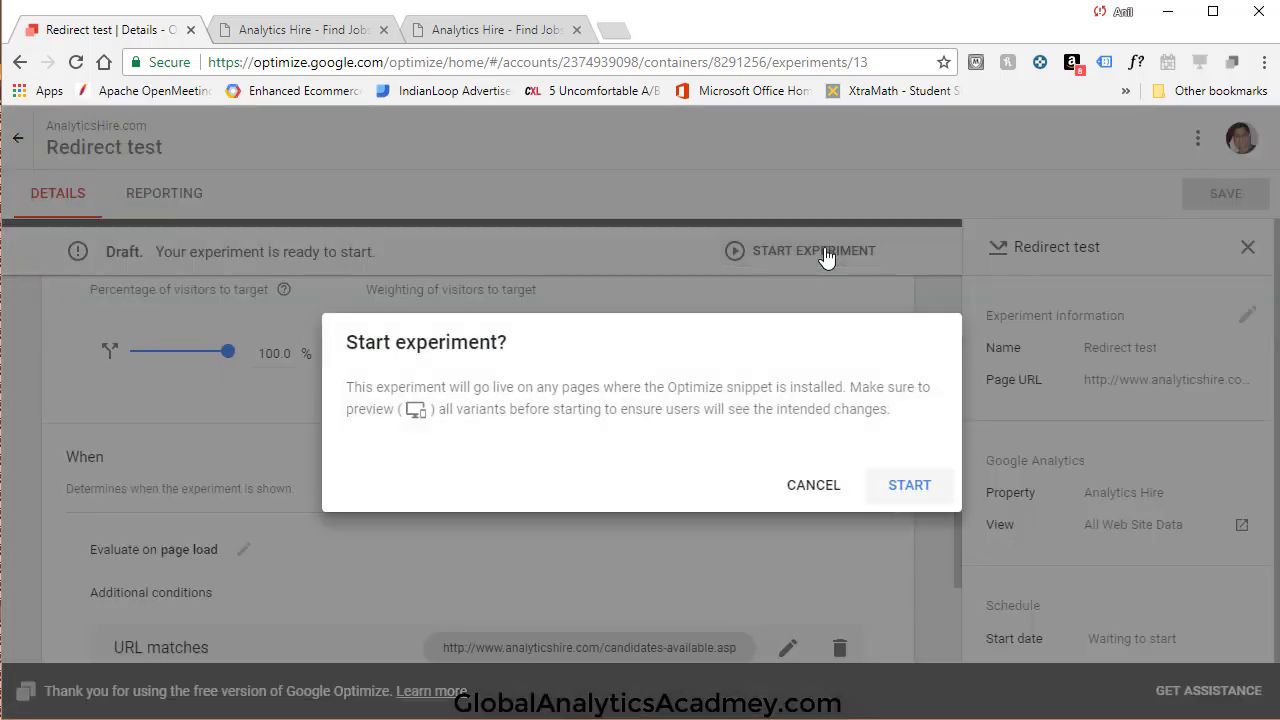
{"action": "left_click", "coordinate": [907, 490]}
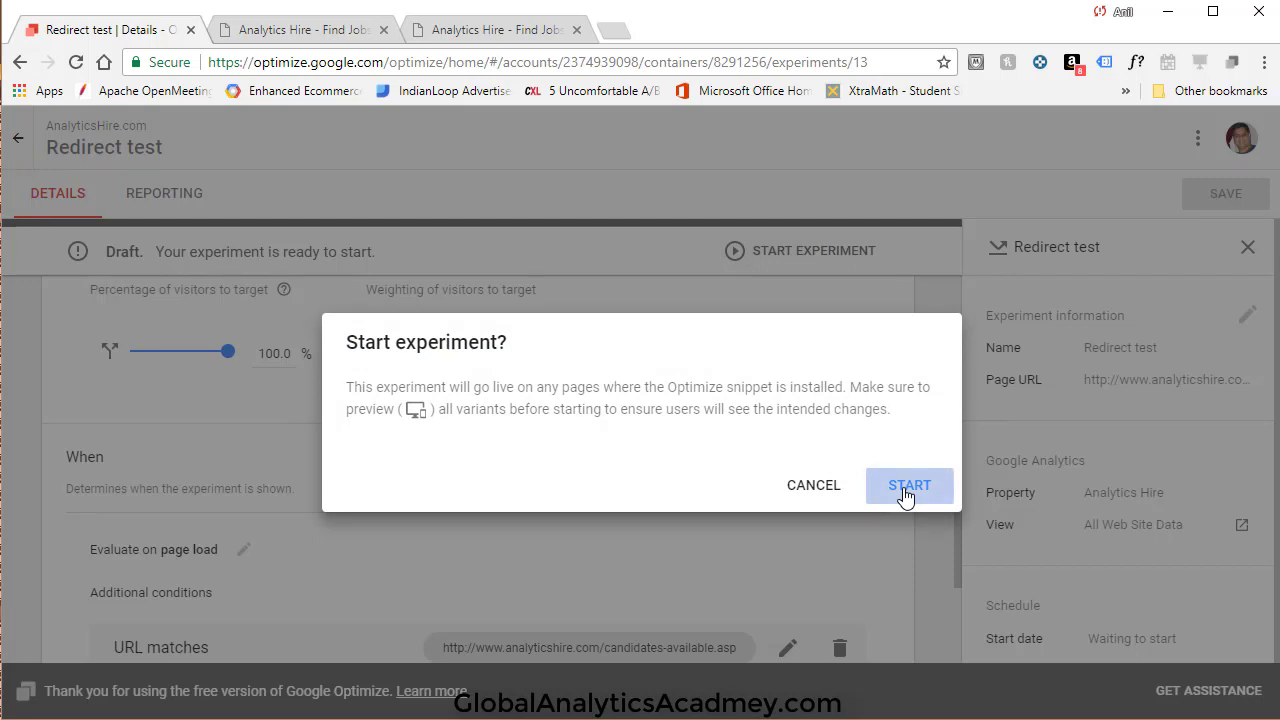